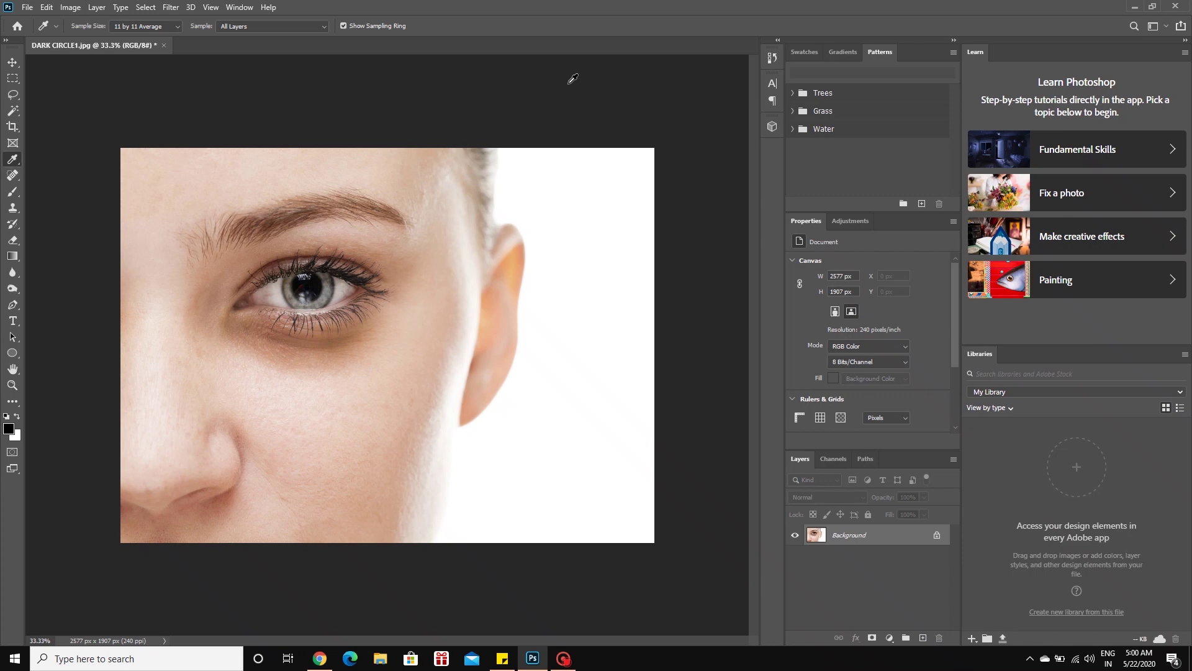
Step: Switch from the Eyedropper to the Brush tool with the B shortcut
key("b")
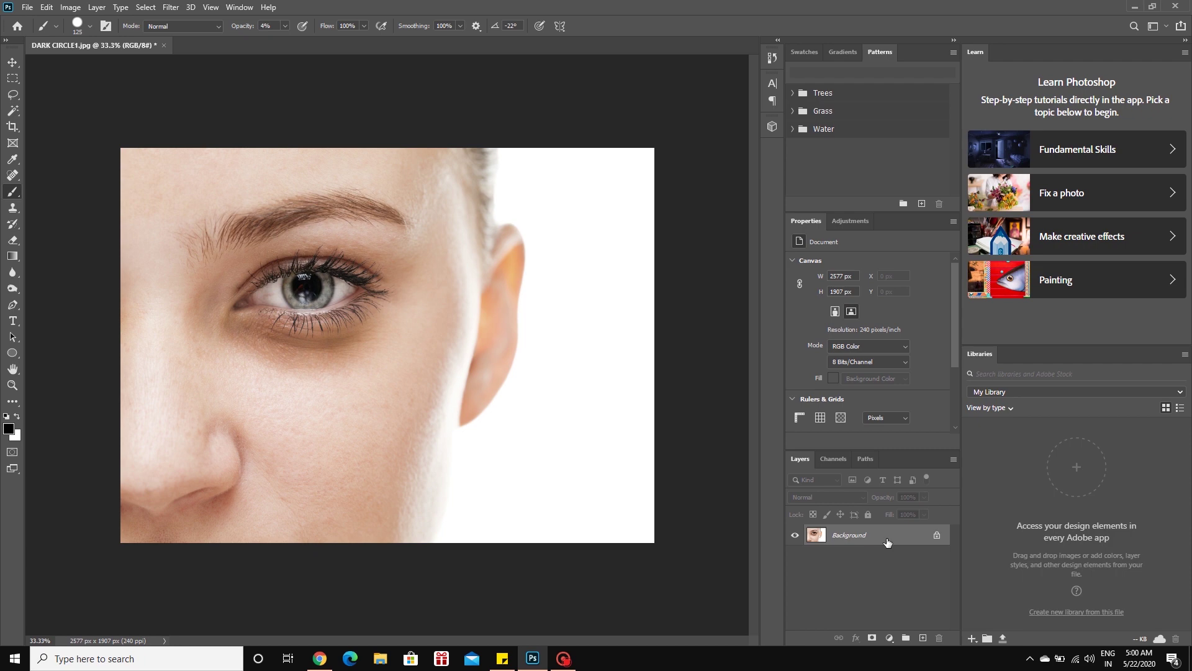
Step: Duplicate the Background layer as Background copy
right_click(886, 540)
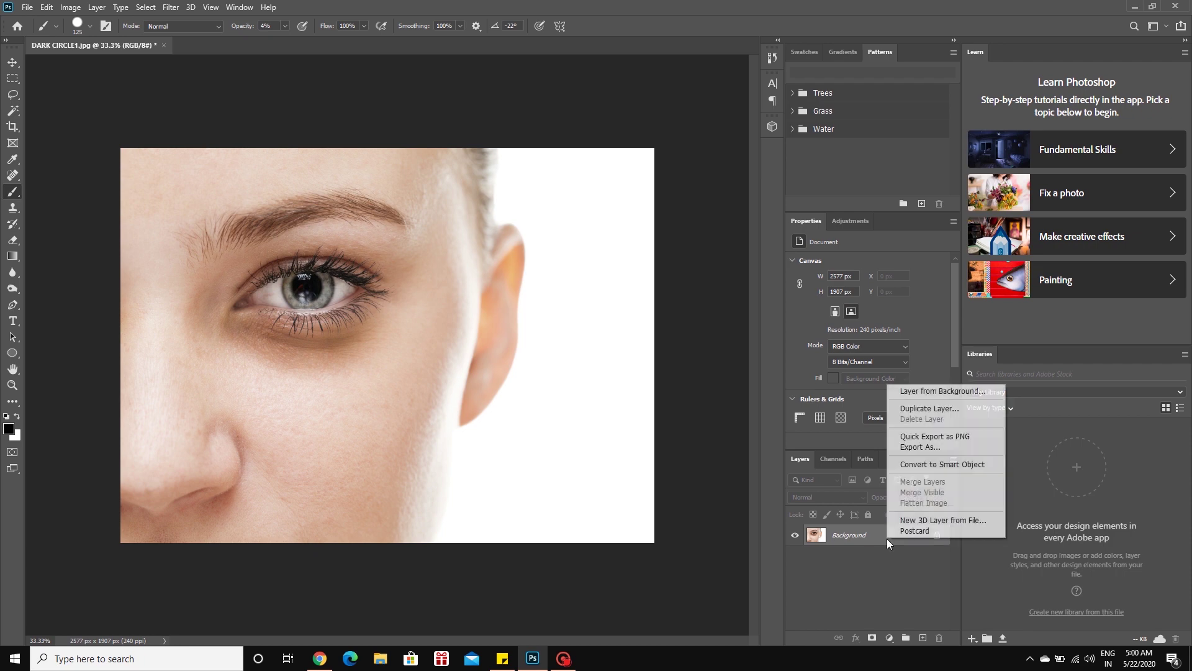
left_click(932, 410)
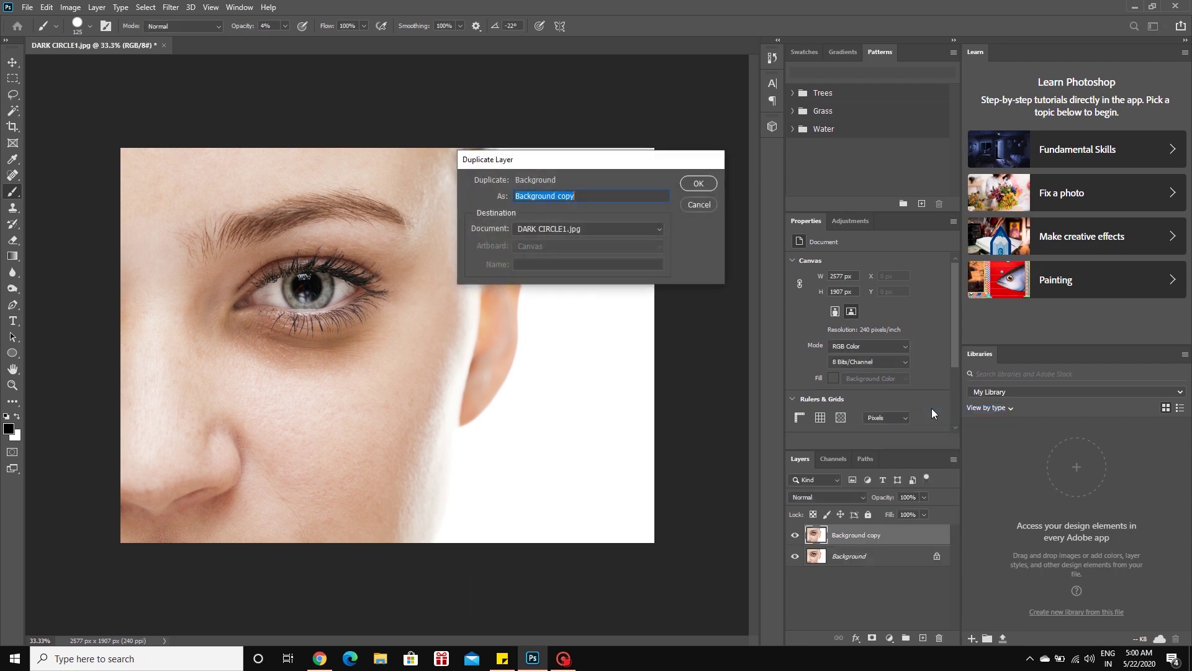
key("Return")
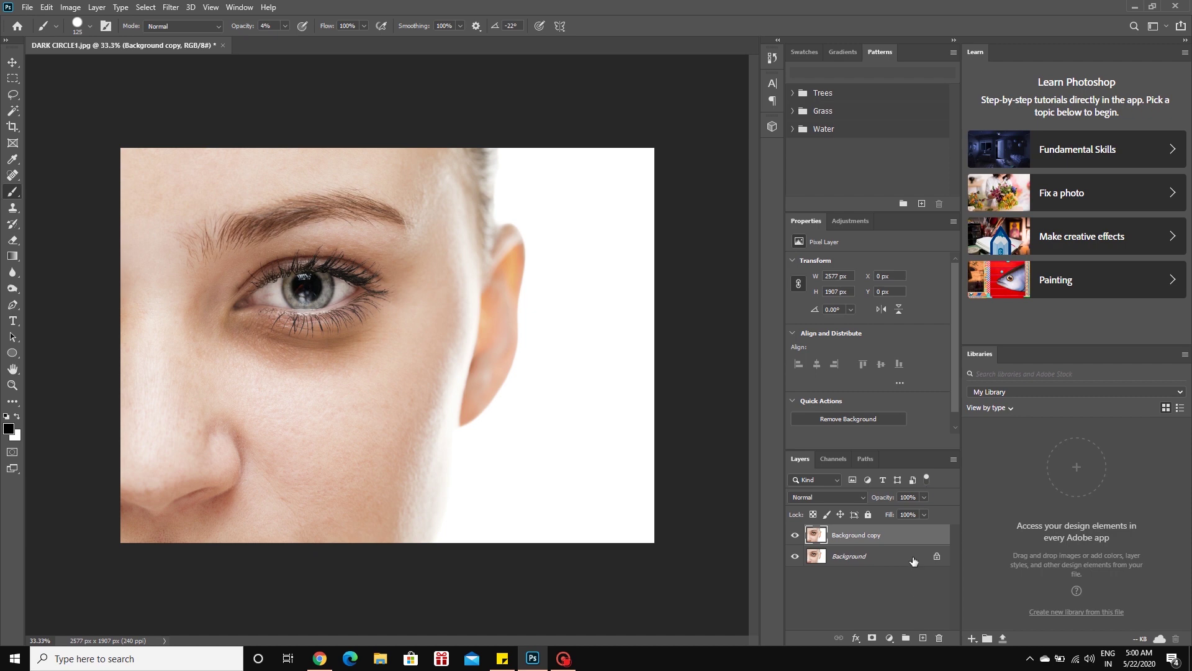
Step: Add an empty Layer 1 above Background, with Background copy active again
left_click(913, 561)
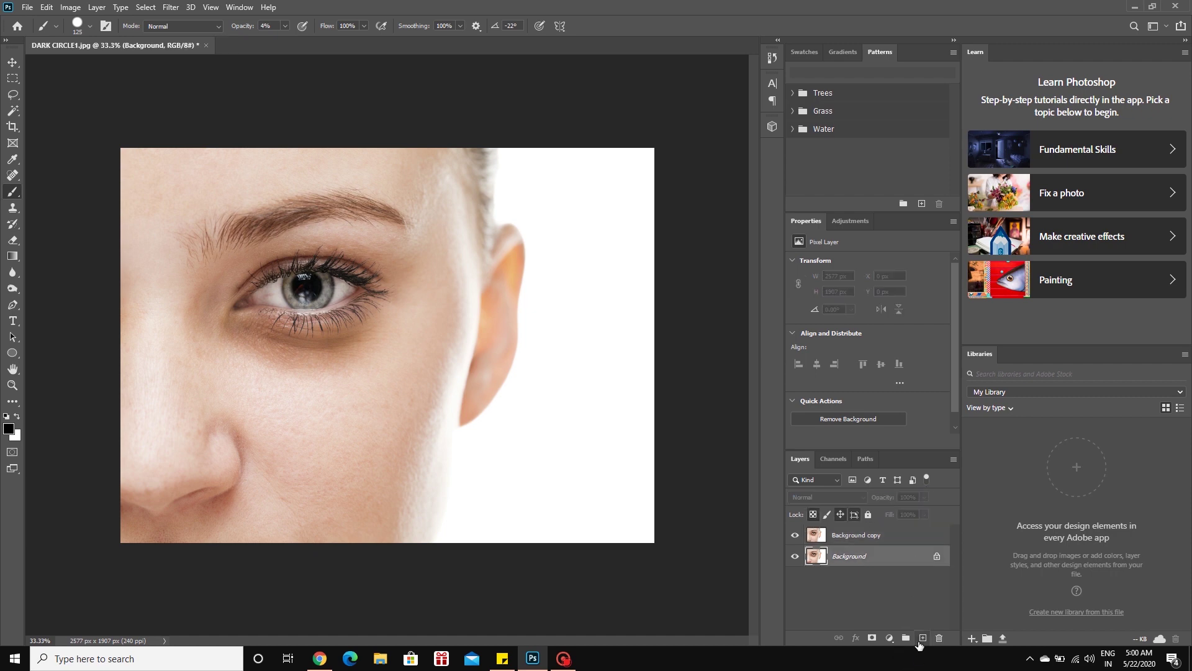
left_click(922, 639)
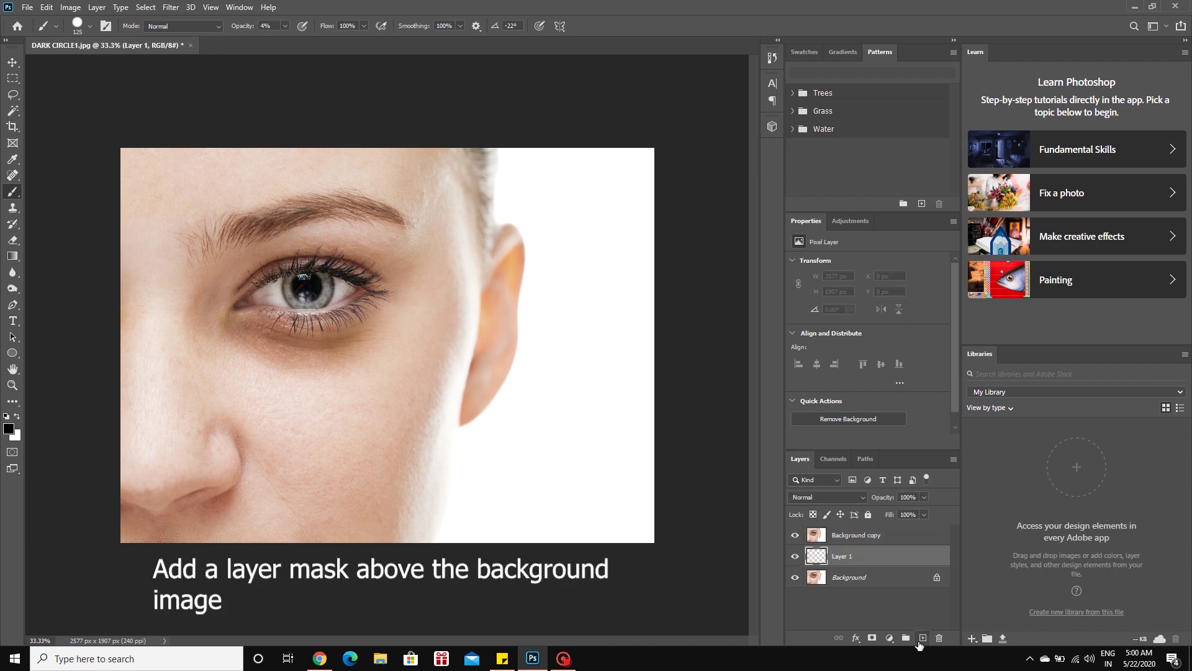
left_click(884, 535)
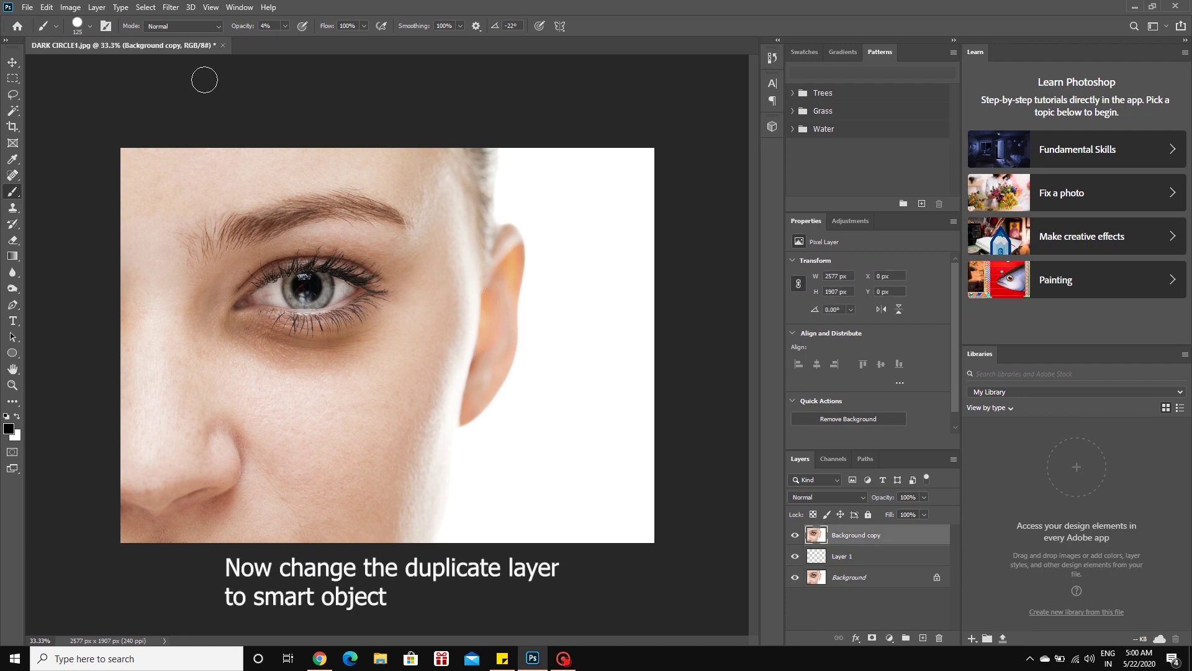
Step: Convert Background copy for Smart Filters from the Filter menu
left_click(169, 7)
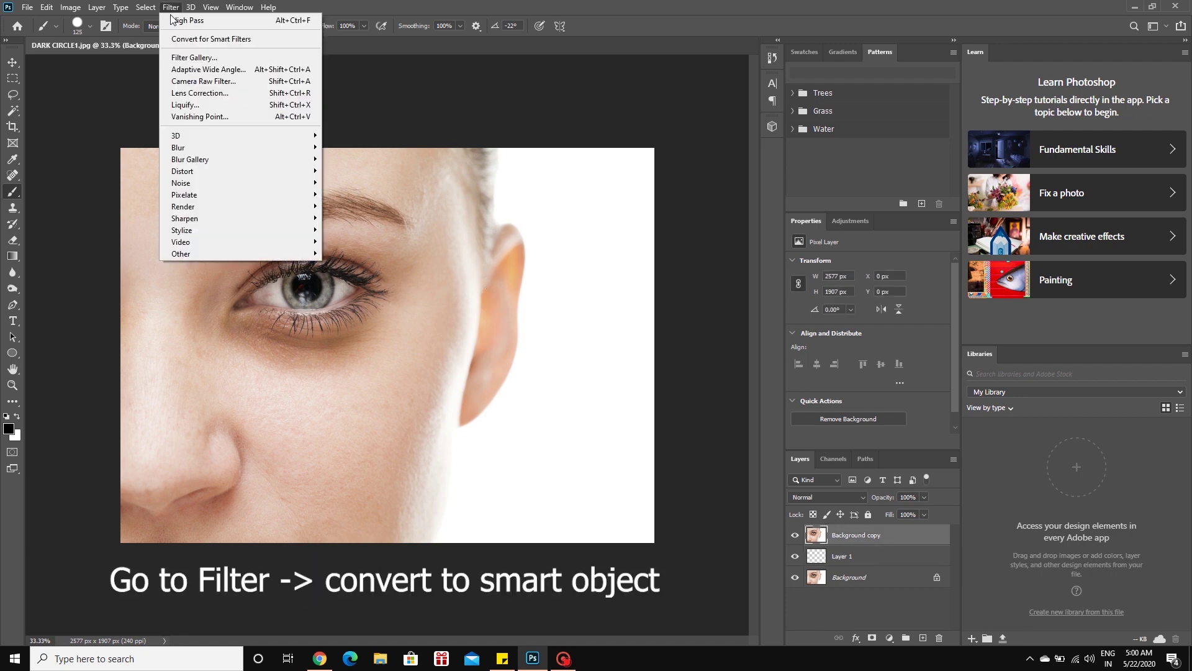
left_click(195, 40)
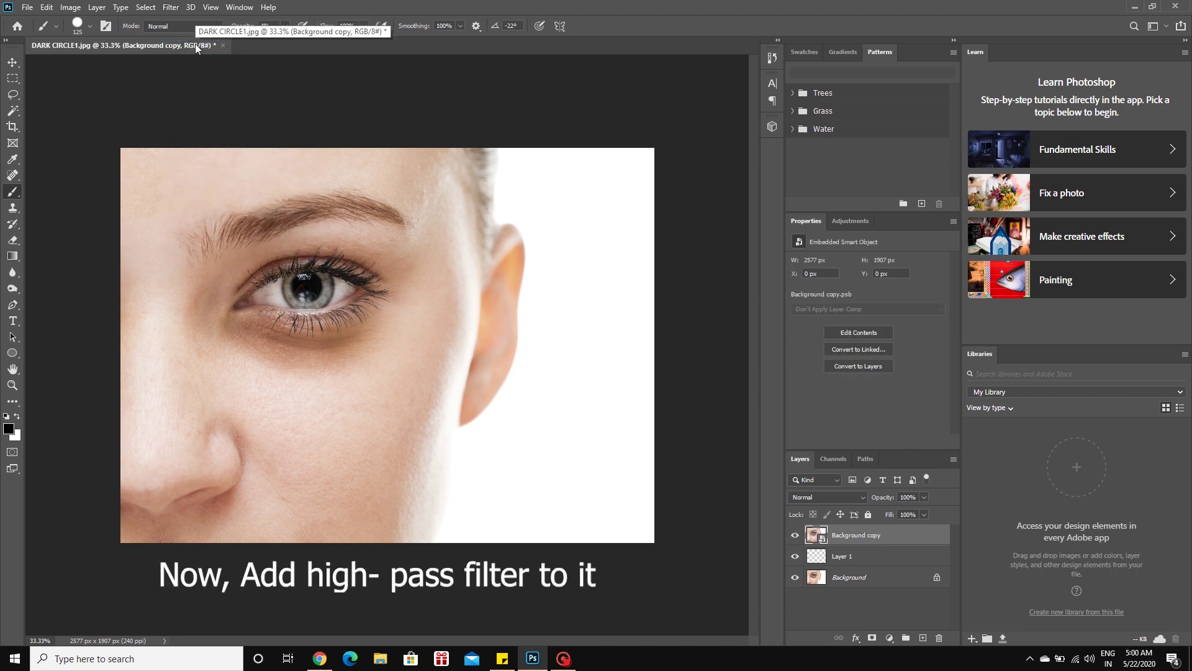
left_click(170, 7)
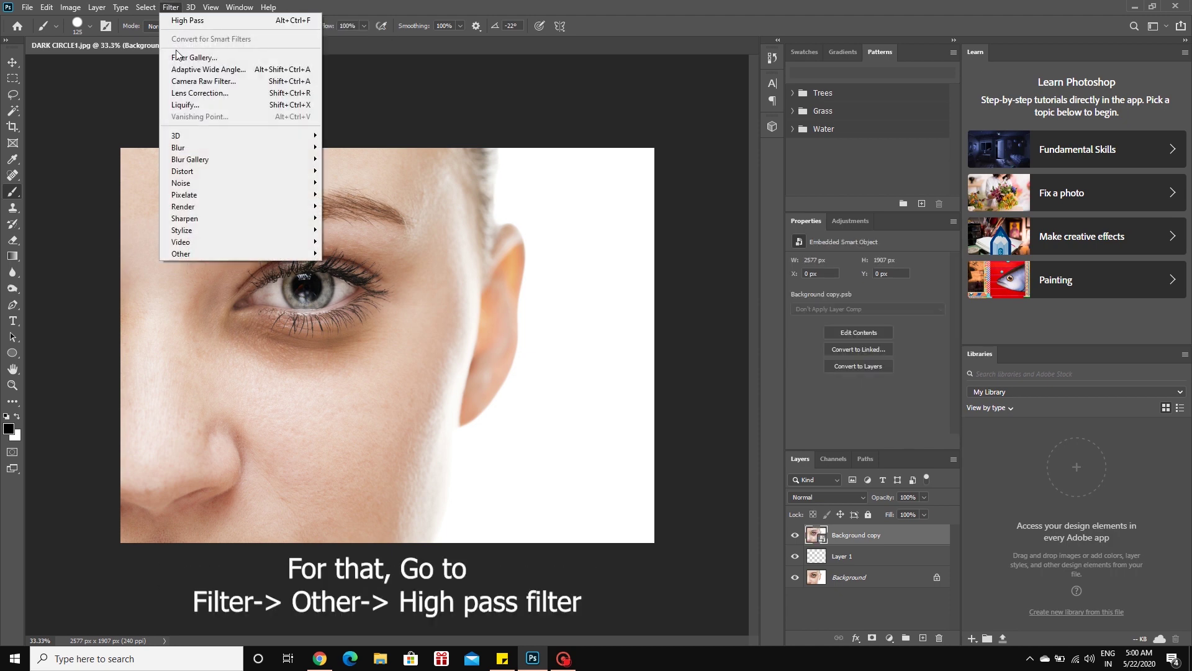
mouse_move(181, 253)
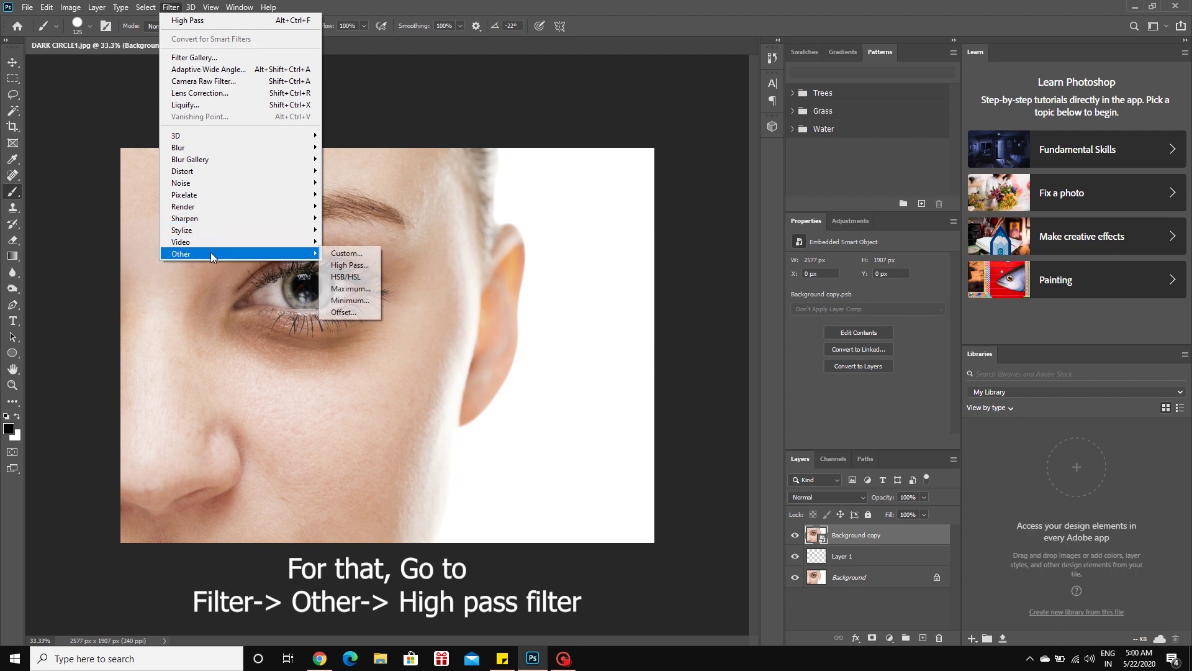
Step: Apply a High Pass filter with a 6.6-pixel radius to Background copy
left_click(346, 266)
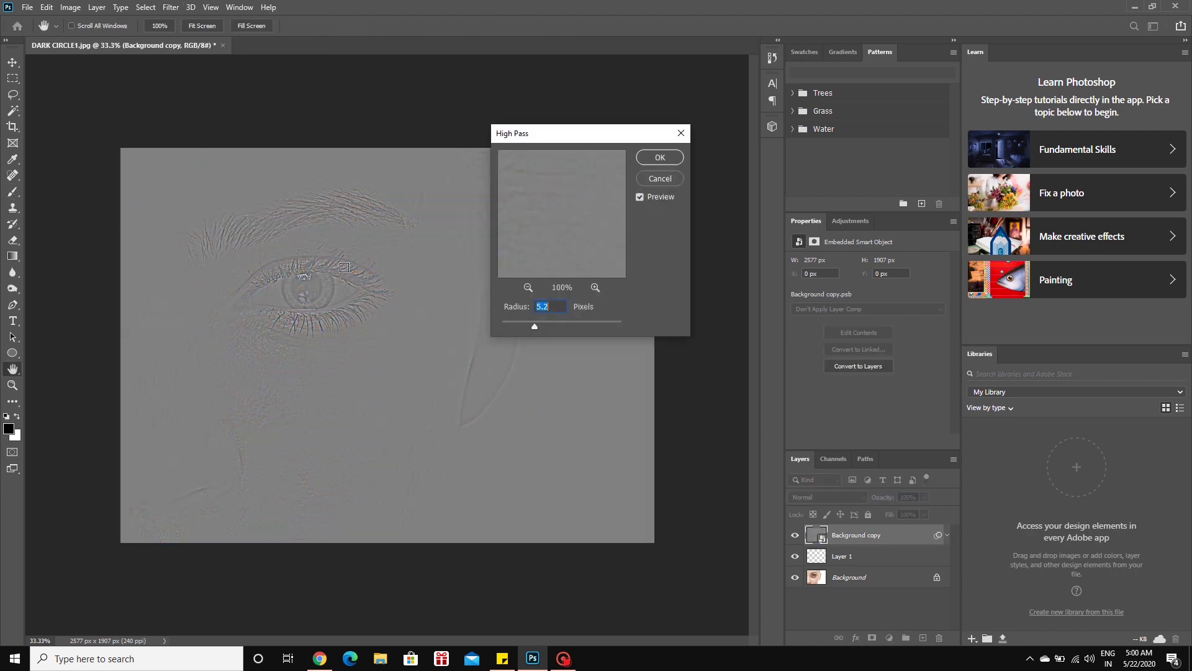
left_click_drag(535, 326, 504, 328)
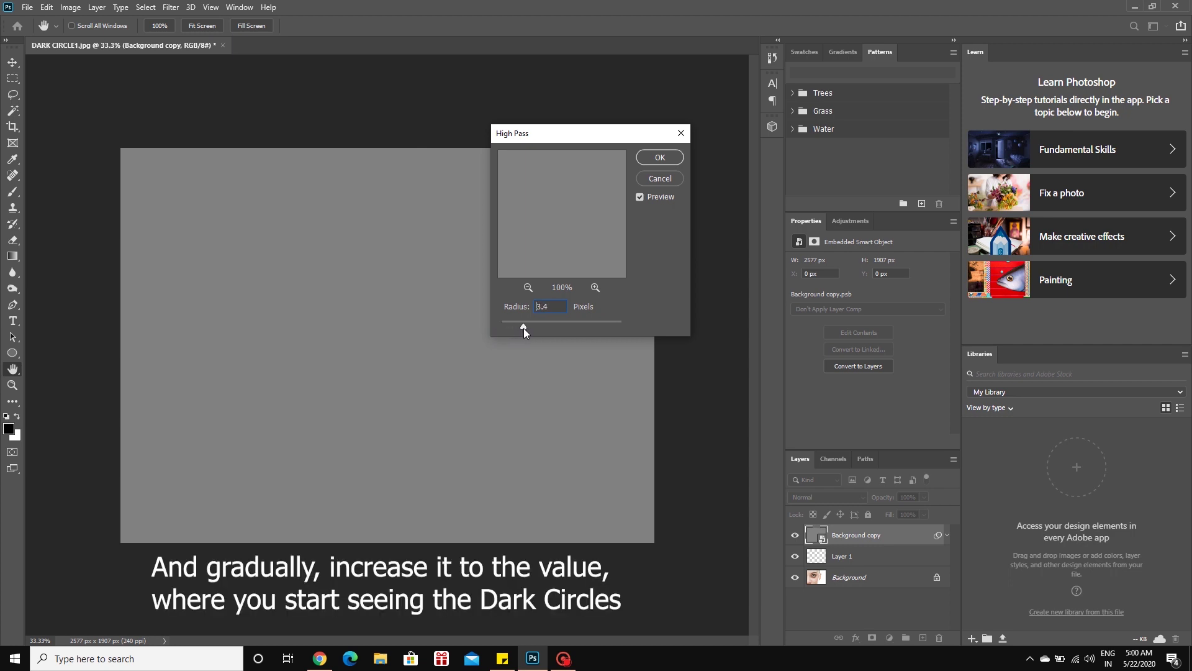
left_click_drag(528, 328, 530, 328)
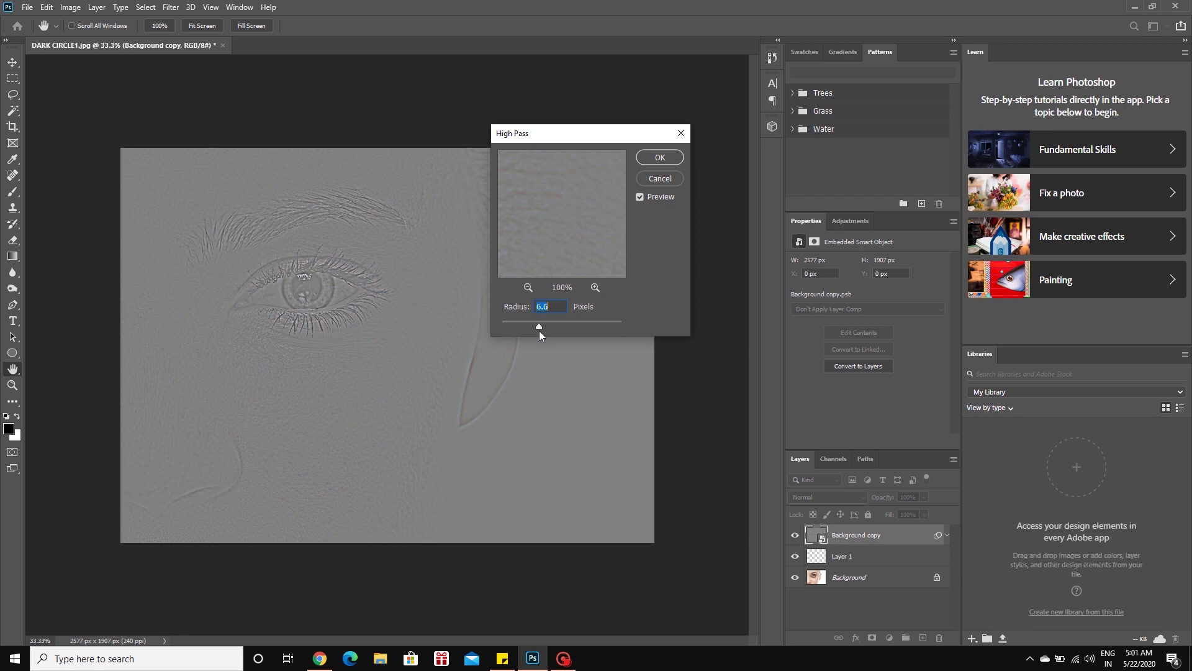
left_click(658, 155)
Step: Set Background copy to Overlay blend mode and clip it to Layer 1
key("b")
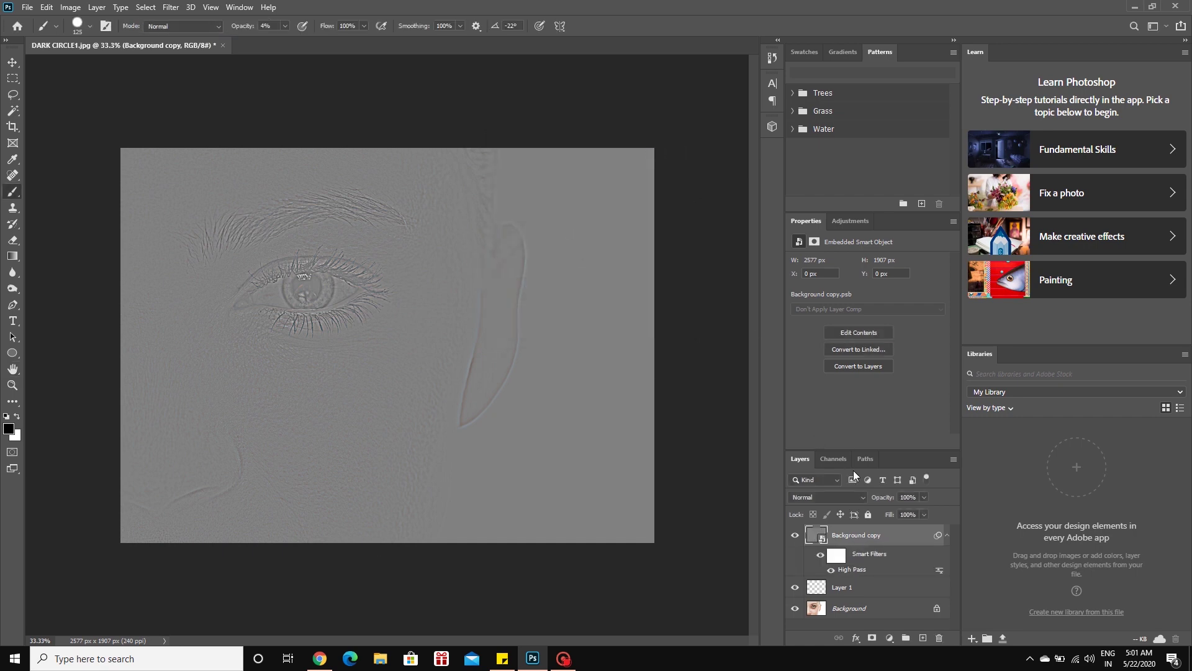
left_click(851, 497)
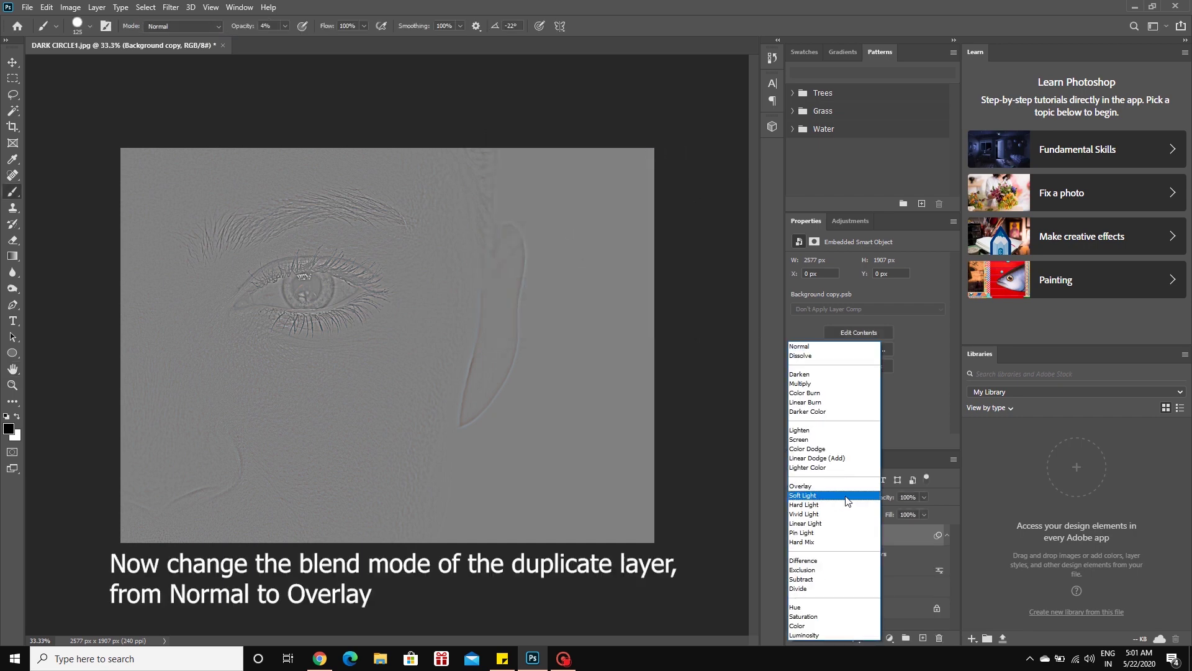
left_click(834, 488)
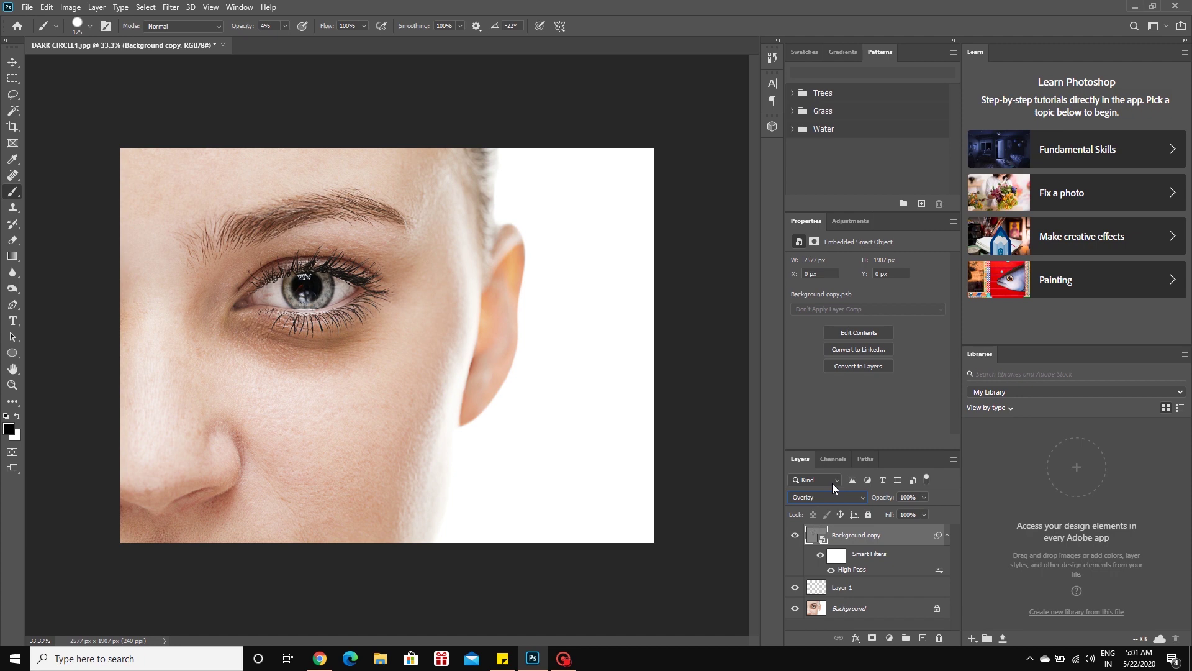
left_click(874, 573, "alt")
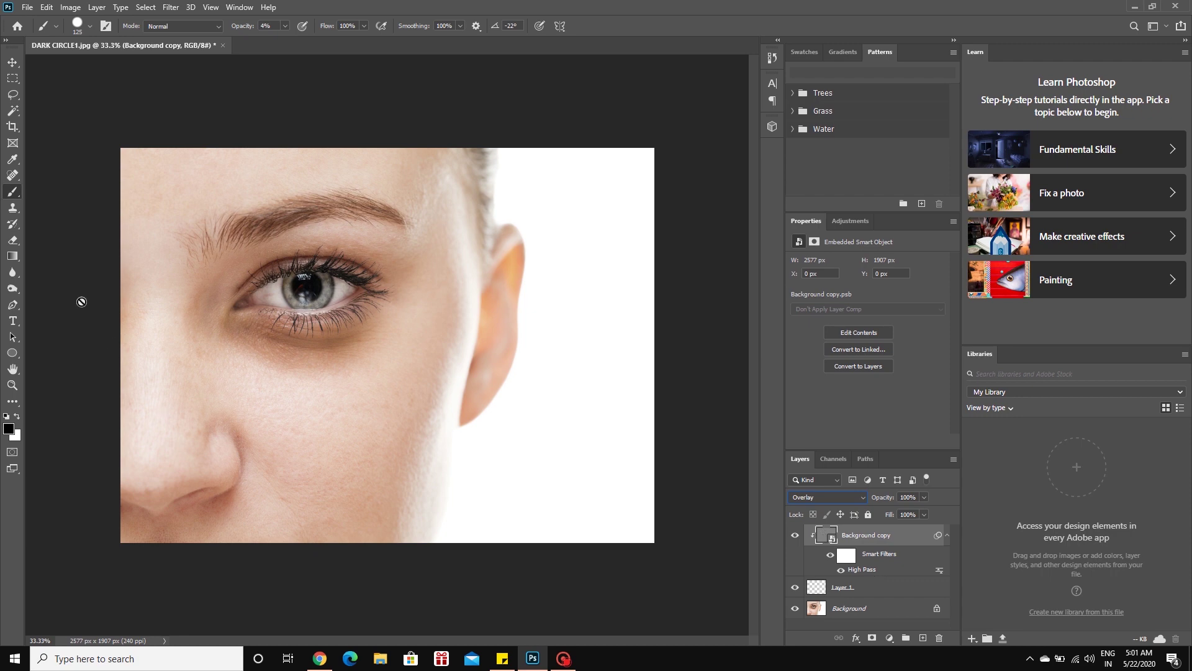
Step: Set the Eyedropper to sample a 5 by 5 Average from Current & Below layers
left_click(12, 160)
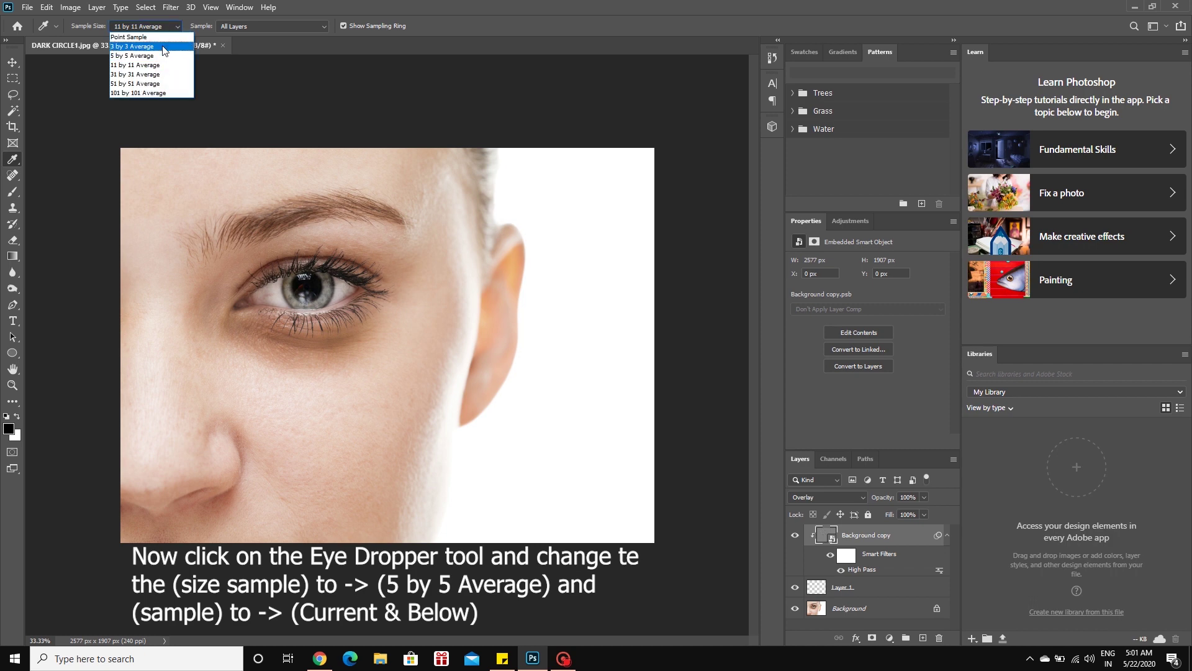
left_click(159, 53)
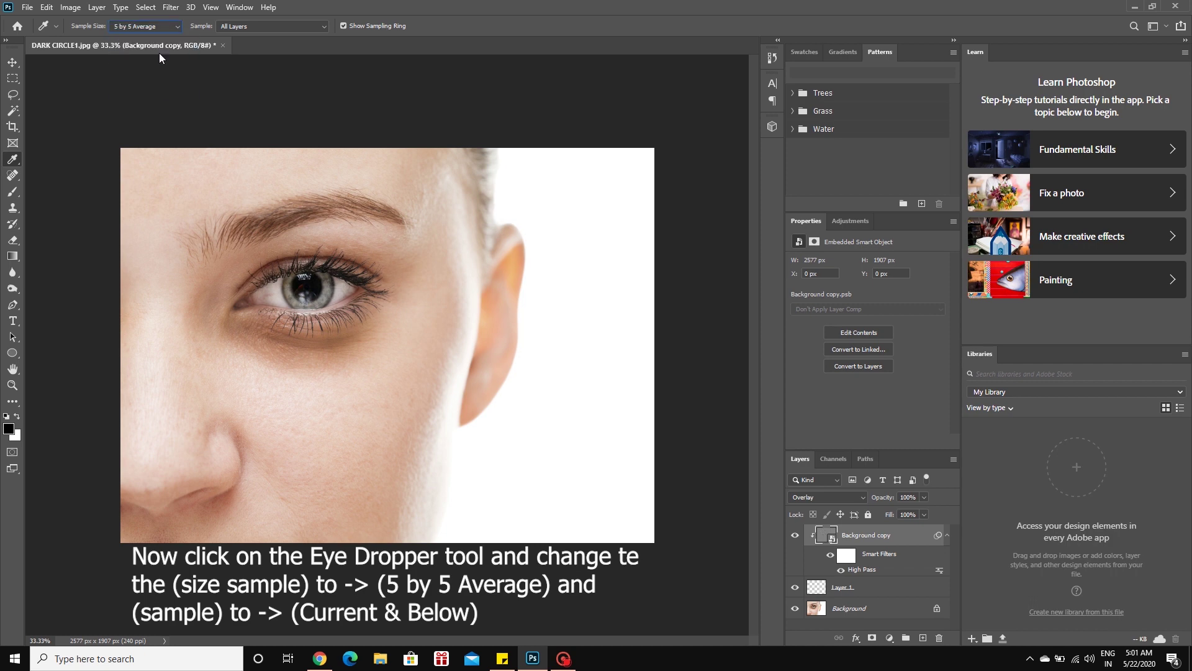
left_click(249, 26)
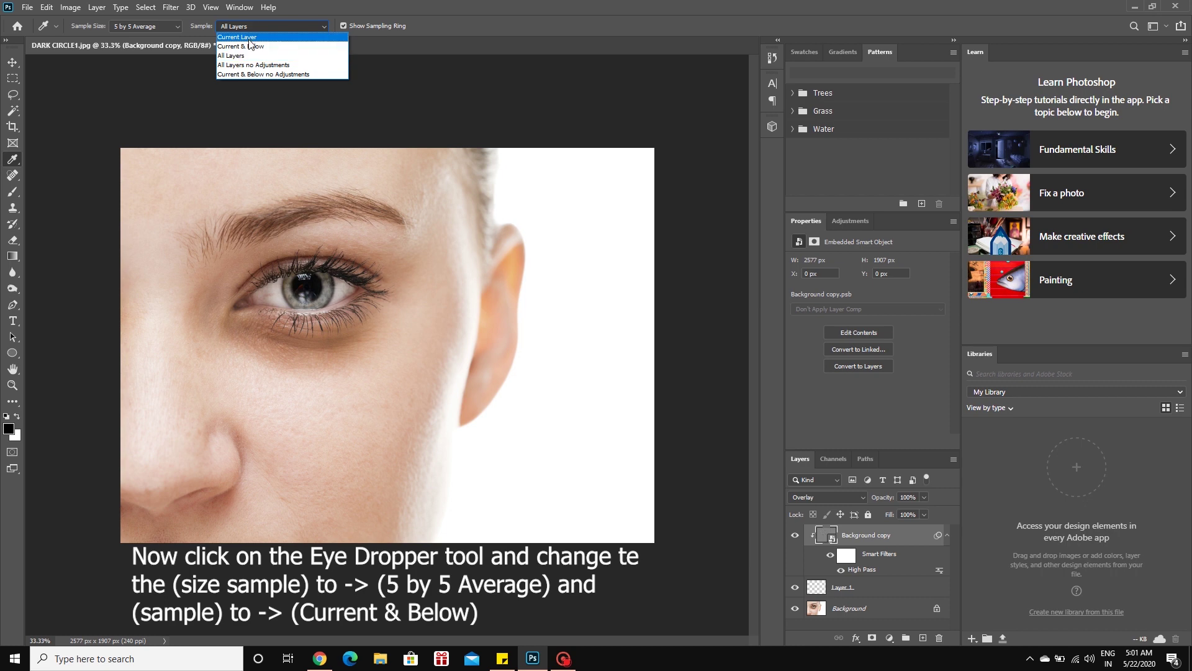
left_click(249, 46)
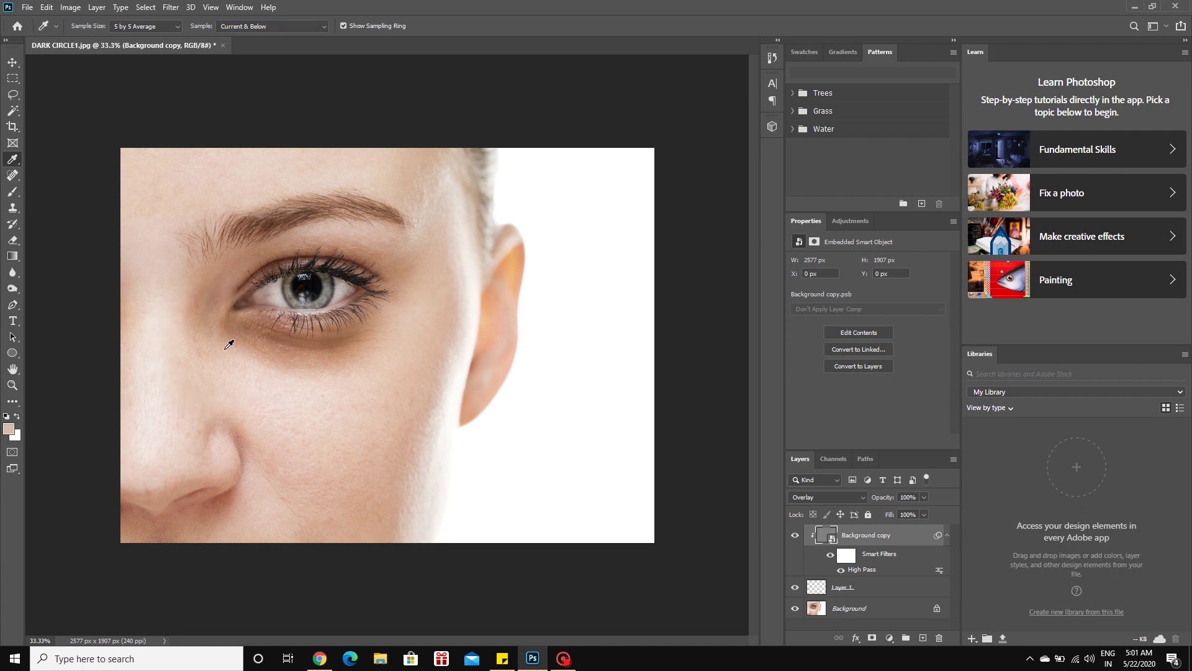
key("b")
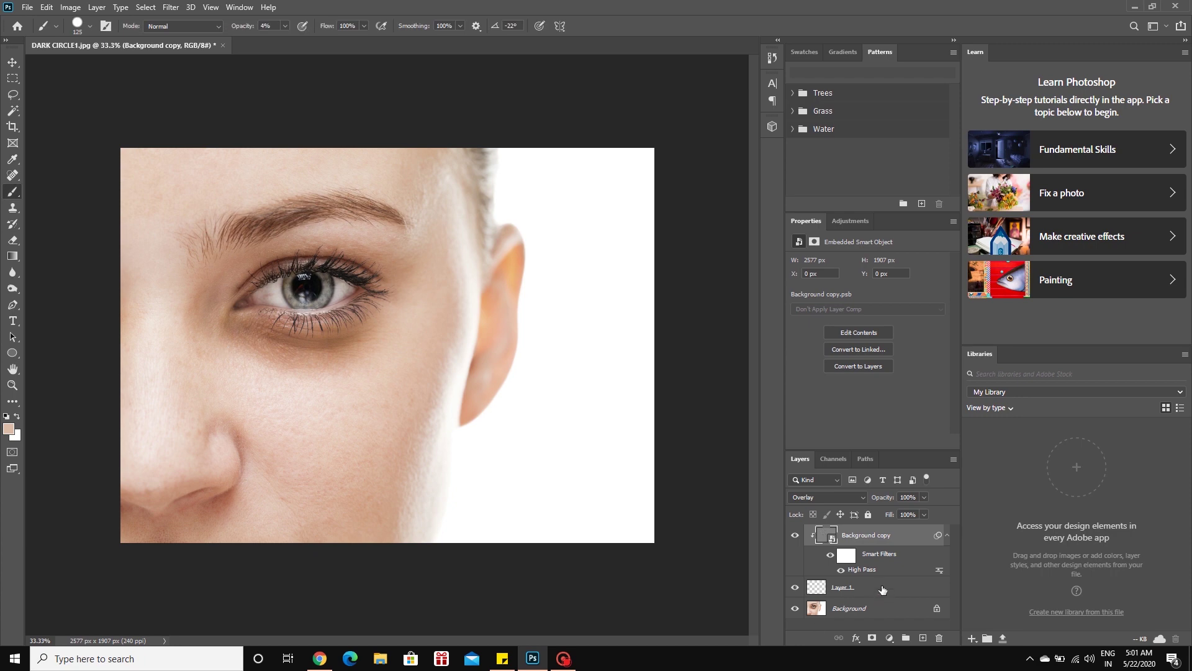
Step: Target the blank Layer 1 and set the brush opacity to 5%
left_click(824, 592)
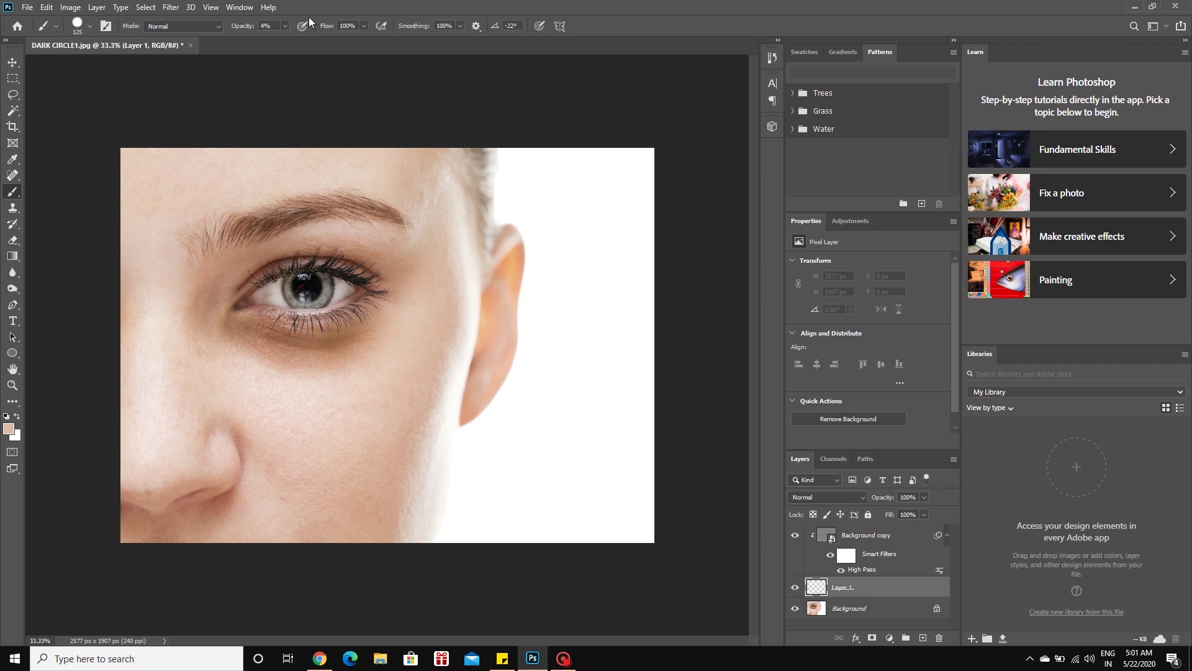
left_click(284, 26)
left_click(252, 352)
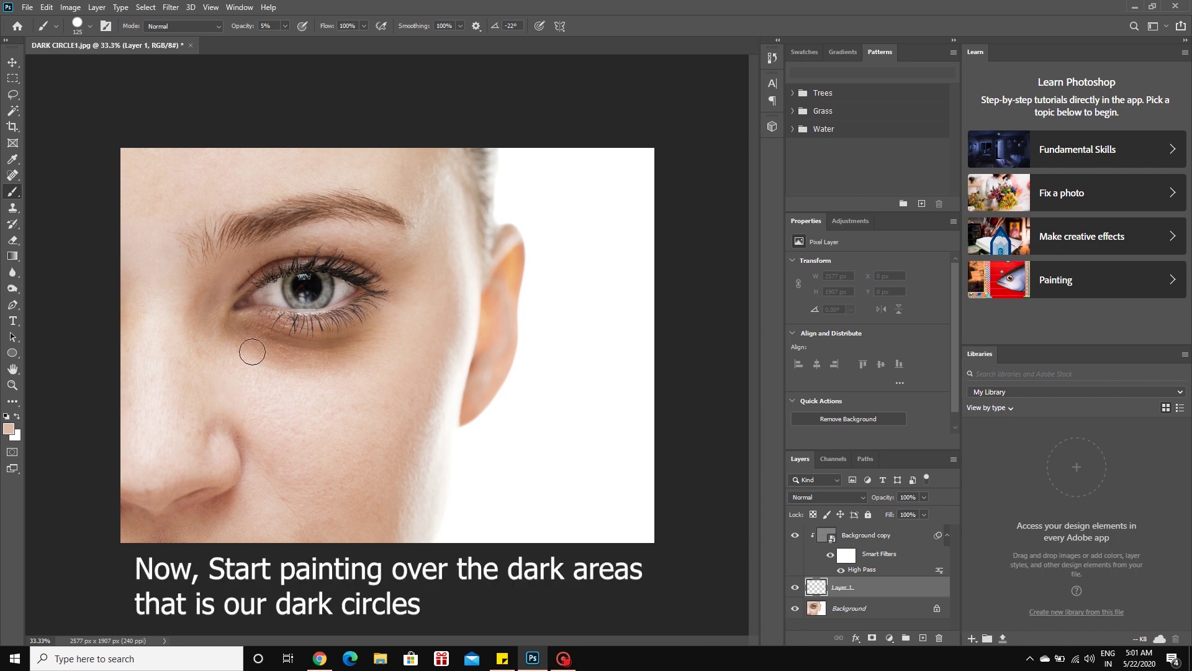
Step: Brush the sampled skin tone repeatedly across the dark circle under the eye
mouse_move(252, 352)
left_mouse_down()
mouse_move(231, 338)
mouse_move(331, 354)
mouse_move(280, 362)
mouse_move(375, 345)
mouse_move(346, 341)
mouse_move(310, 367)
mouse_move(359, 343)
mouse_move(257, 354)
mouse_move(304, 356)
mouse_move(244, 339)
mouse_move(312, 339)
mouse_move(305, 327)
mouse_move(376, 314)
left_mouse_up()
mouse_move(319, 354)
left_mouse_down()
mouse_move(258, 348)
mouse_move(303, 366)
left_mouse_up()
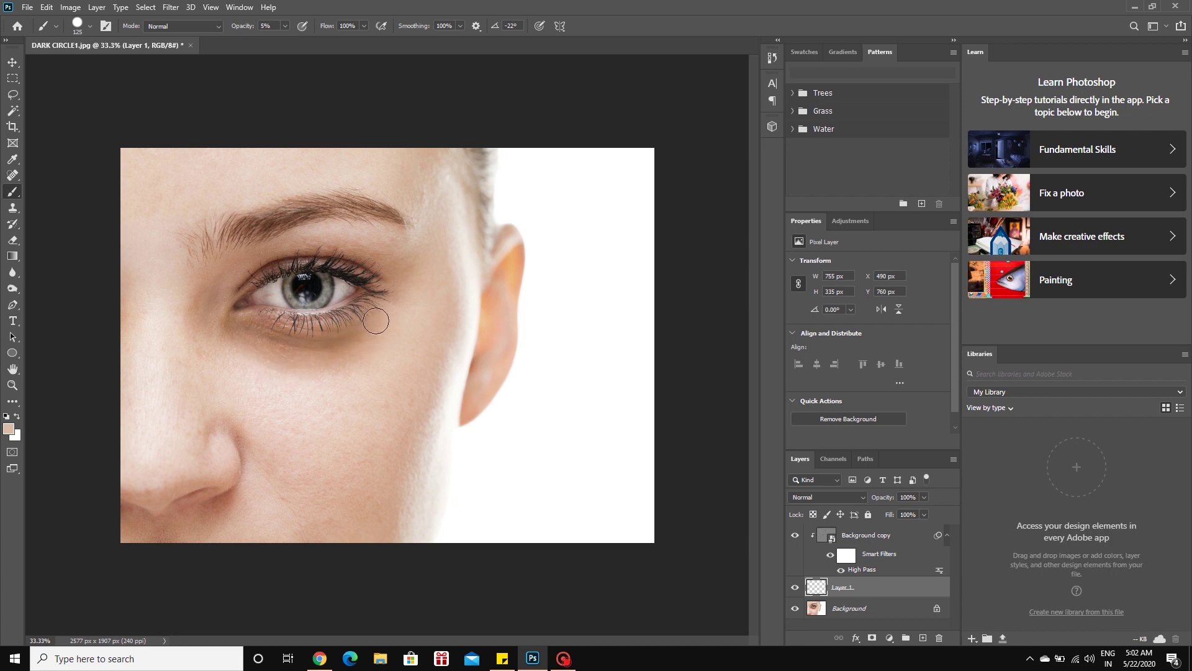
left_click_drag(376, 320, 263, 322)
left_click_drag(253, 354, 324, 362)
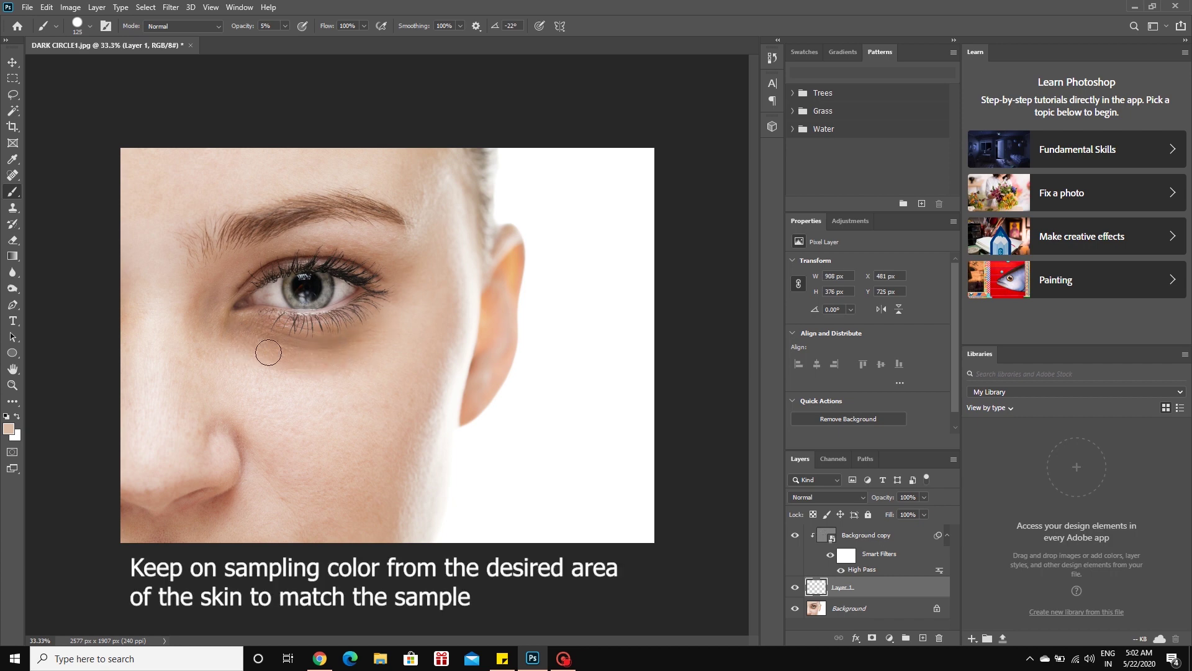
mouse_move(330, 327)
left_mouse_down()
mouse_move(244, 329)
mouse_move(267, 353)
mouse_move(357, 361)
mouse_move(367, 331)
left_mouse_up()
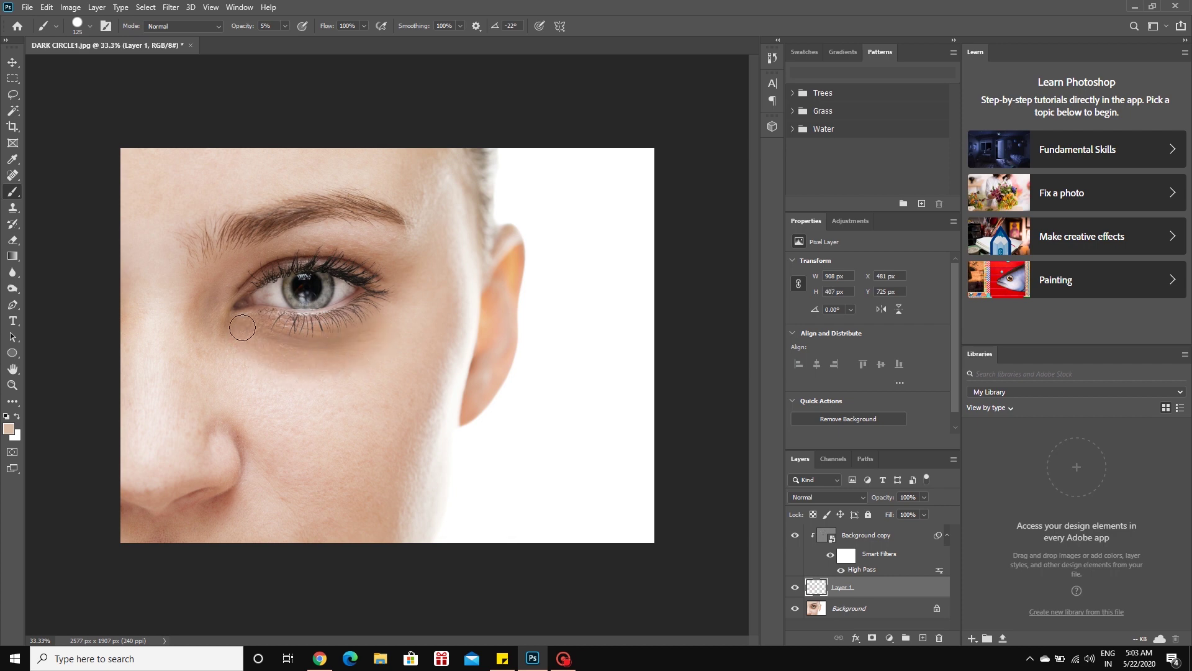
mouse_move(248, 328)
left_mouse_down()
mouse_move(276, 349)
mouse_move(375, 338)
mouse_move(352, 367)
mouse_move(372, 330)
mouse_move(343, 317)
mouse_move(304, 334)
mouse_move(298, 367)
mouse_move(245, 333)
mouse_move(262, 372)
mouse_move(226, 333)
mouse_move(275, 328)
left_mouse_up()
Step: Raise brush opacity to 9% and paint over the remaining under-eye darkness
mouse_move(360, 323)
left_mouse_down()
mouse_move(391, 317)
mouse_move(242, 346)
mouse_move(359, 316)
mouse_move(381, 338)
mouse_move(325, 340)
mouse_move(367, 329)
mouse_move(288, 375)
mouse_move(301, 365)
mouse_move(239, 352)
mouse_move(365, 336)
mouse_move(236, 342)
mouse_move(342, 323)
mouse_move(287, 346)
mouse_move(356, 367)
mouse_move(307, 368)
mouse_move(354, 336)
mouse_move(286, 328)
mouse_move(339, 329)
mouse_move(250, 346)
mouse_move(336, 367)
mouse_move(374, 343)
mouse_move(229, 354)
mouse_move(355, 355)
mouse_move(370, 327)
mouse_move(338, 367)
mouse_move(315, 367)
mouse_move(391, 321)
left_mouse_up()
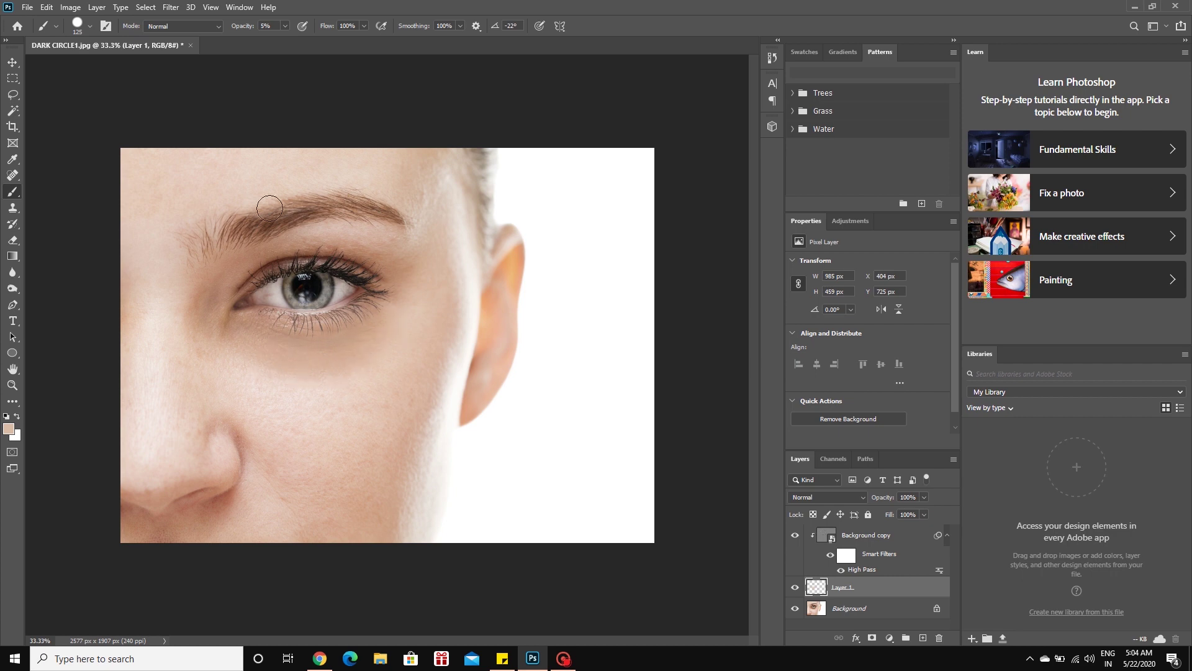
left_click_drag(284, 26, 287, 39)
mouse_move(245, 348)
left_mouse_down()
mouse_move(267, 332)
mouse_move(261, 351)
mouse_move(365, 341)
mouse_move(367, 352)
mouse_move(268, 364)
mouse_move(273, 349)
mouse_move(293, 370)
mouse_move(377, 349)
mouse_move(296, 367)
mouse_move(246, 354)
mouse_move(236, 334)
mouse_move(251, 348)
mouse_move(391, 319)
mouse_move(264, 368)
mouse_move(267, 357)
mouse_move(229, 357)
mouse_move(347, 356)
mouse_move(298, 359)
mouse_move(343, 389)
mouse_move(298, 351)
mouse_move(269, 379)
mouse_move(234, 362)
mouse_move(325, 329)
mouse_move(345, 351)
mouse_move(306, 338)
mouse_move(264, 381)
mouse_move(375, 357)
mouse_move(401, 321)
mouse_move(354, 354)
mouse_move(250, 343)
mouse_move(248, 321)
mouse_move(244, 346)
mouse_move(296, 389)
mouse_move(362, 367)
mouse_move(401, 311)
mouse_move(245, 327)
mouse_move(208, 314)
mouse_move(272, 364)
mouse_move(340, 342)
mouse_move(279, 341)
mouse_move(391, 307)
mouse_move(293, 341)
mouse_move(270, 381)
mouse_move(420, 308)
mouse_move(361, 376)
mouse_move(378, 338)
mouse_move(229, 325)
mouse_move(248, 356)
mouse_move(306, 385)
mouse_move(267, 344)
mouse_move(250, 355)
mouse_move(336, 351)
mouse_move(389, 316)
mouse_move(338, 346)
mouse_move(357, 378)
mouse_move(255, 389)
left_mouse_up()
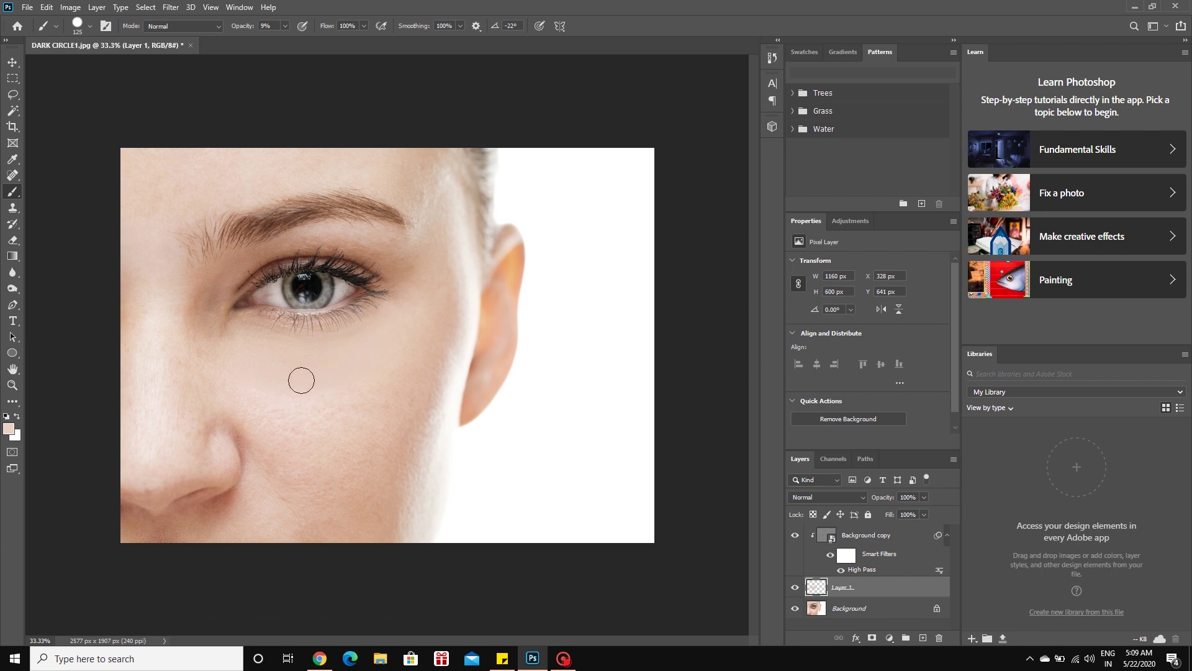
Step: Toggle Layer 1's visibility to compare before and after, then save as DARK CIRCLE1.psd
left_click(796, 587)
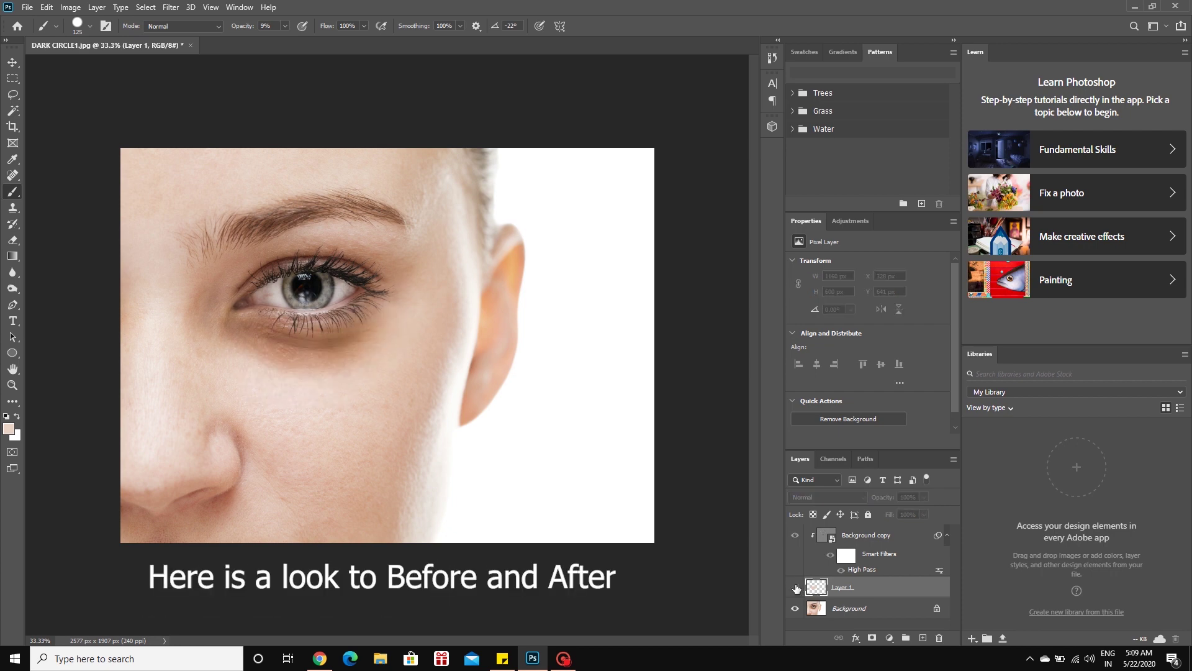
left_click(795, 588)
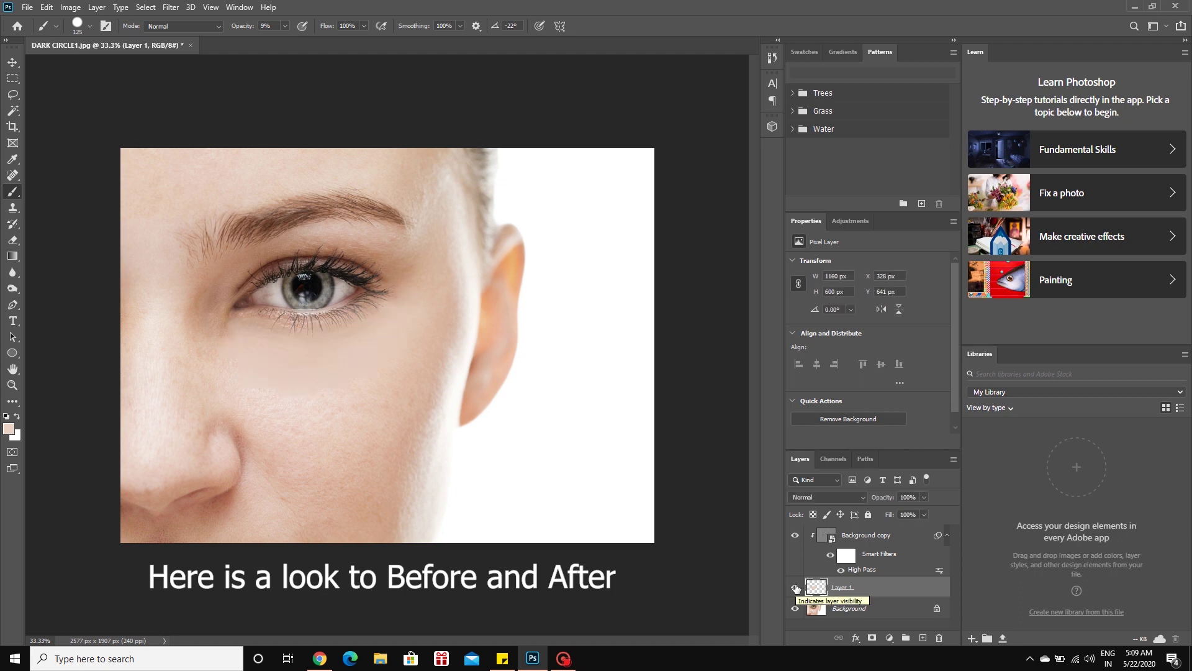
left_click(796, 587)
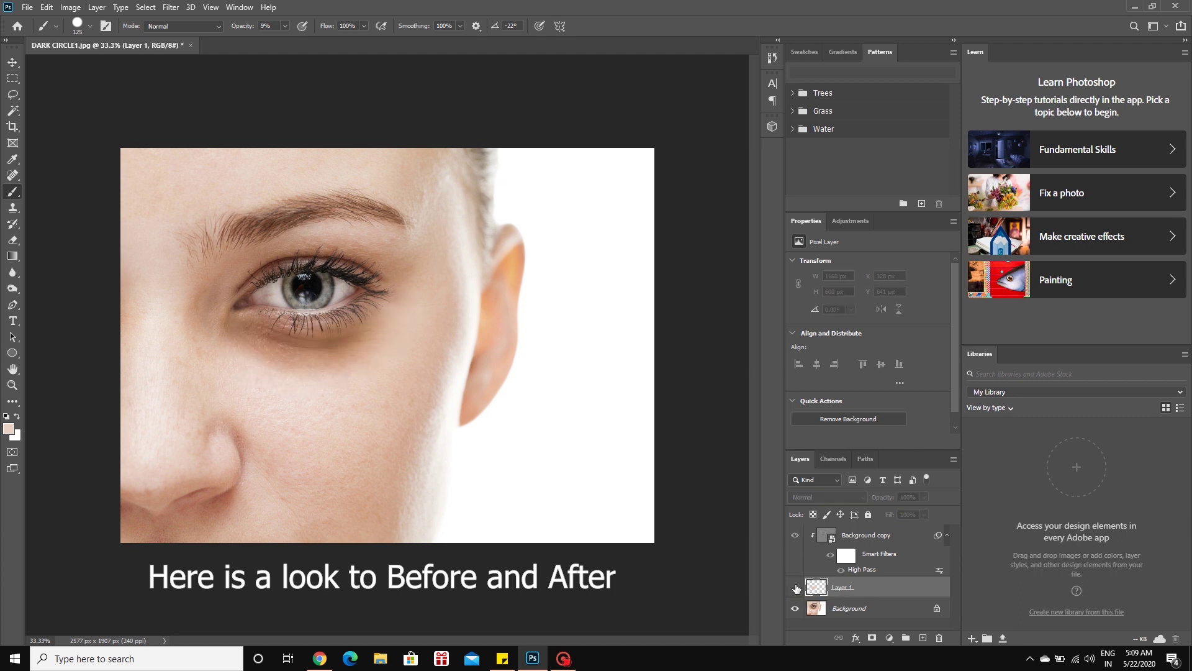
left_click(796, 587)
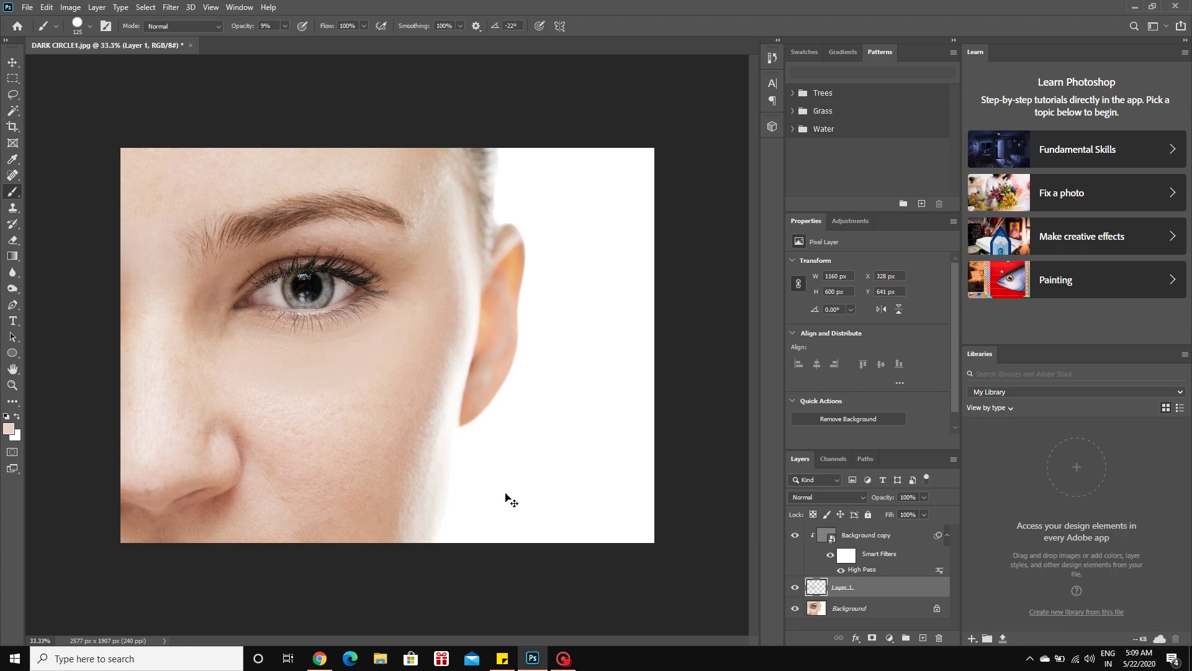
key("ctrl+shift+s")
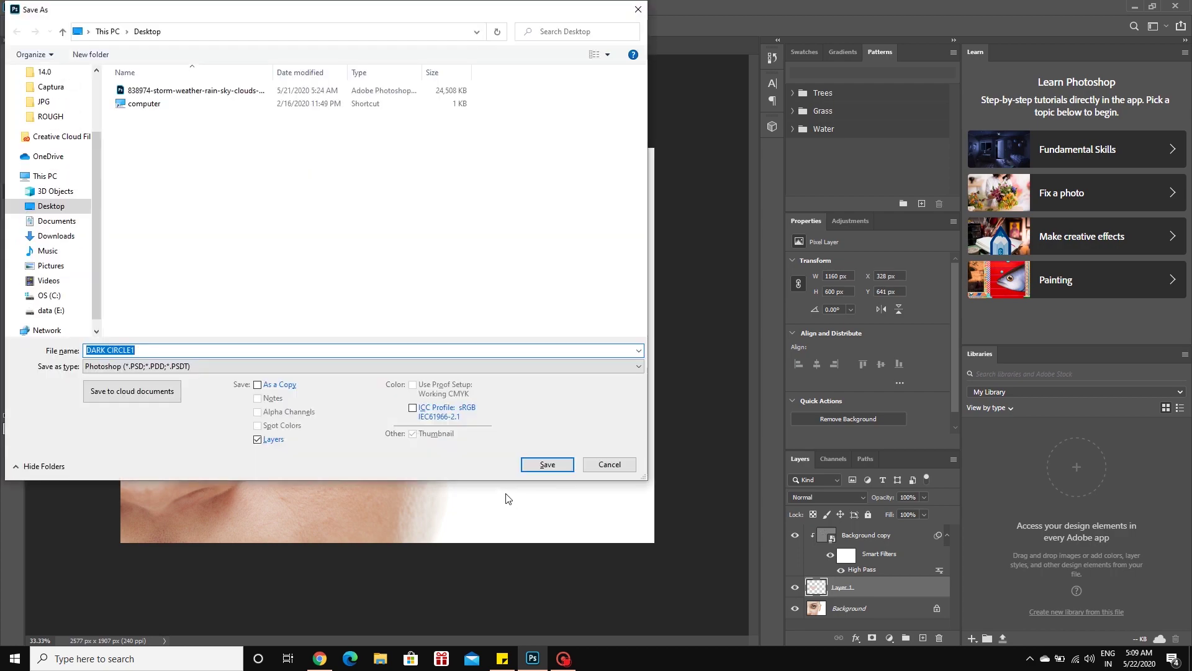
key("Return")
key("Return")
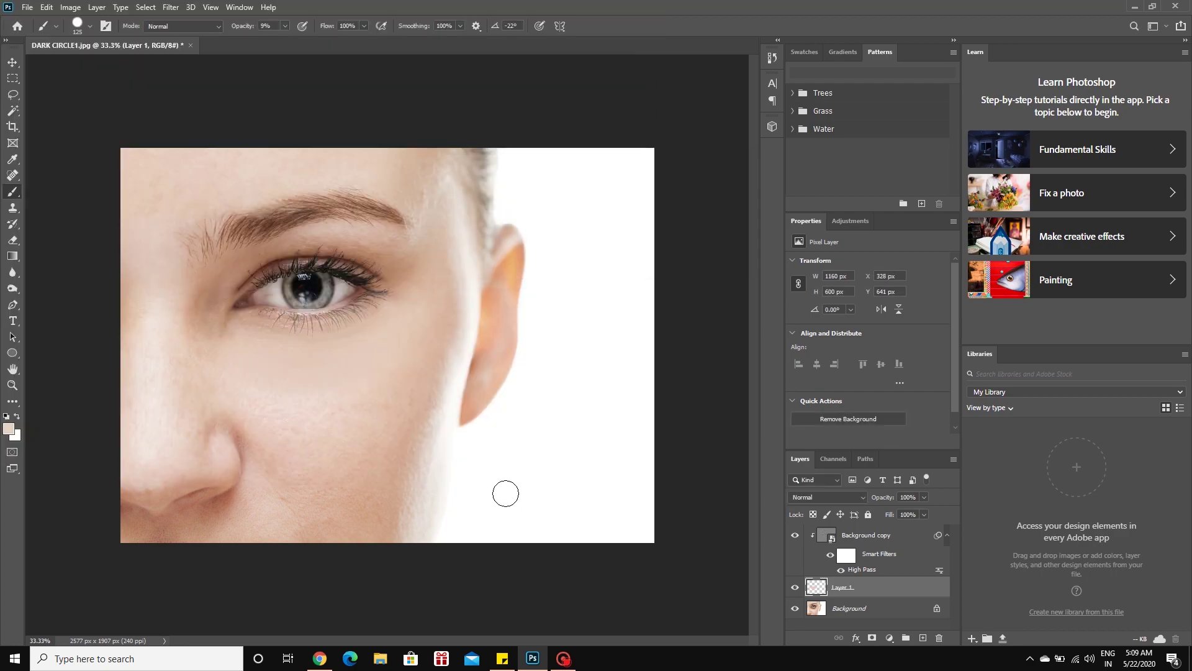